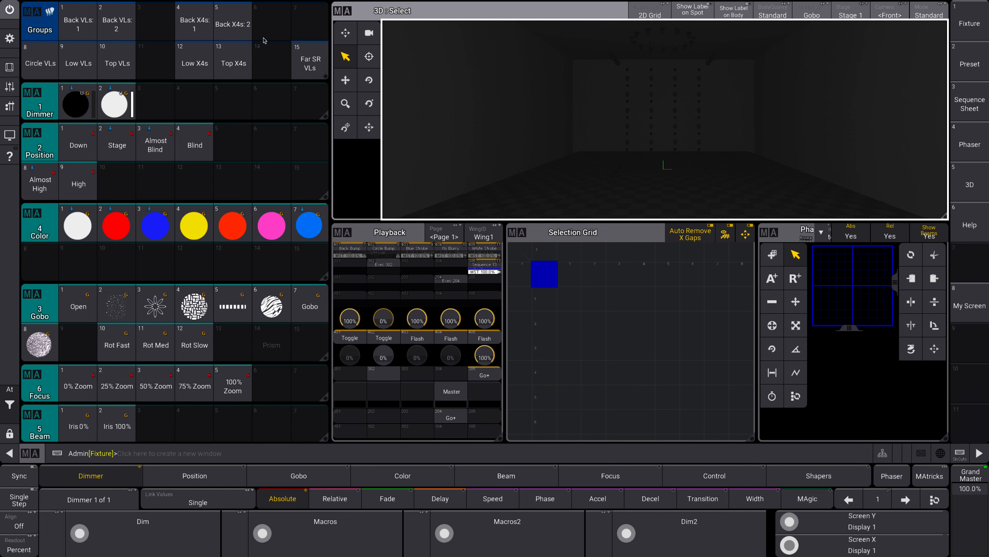
Set the lowest fixture of the leftmost column to full dimmer with blue color preset 3, and set its G value to 0
scroll(628, 154, up, 5)
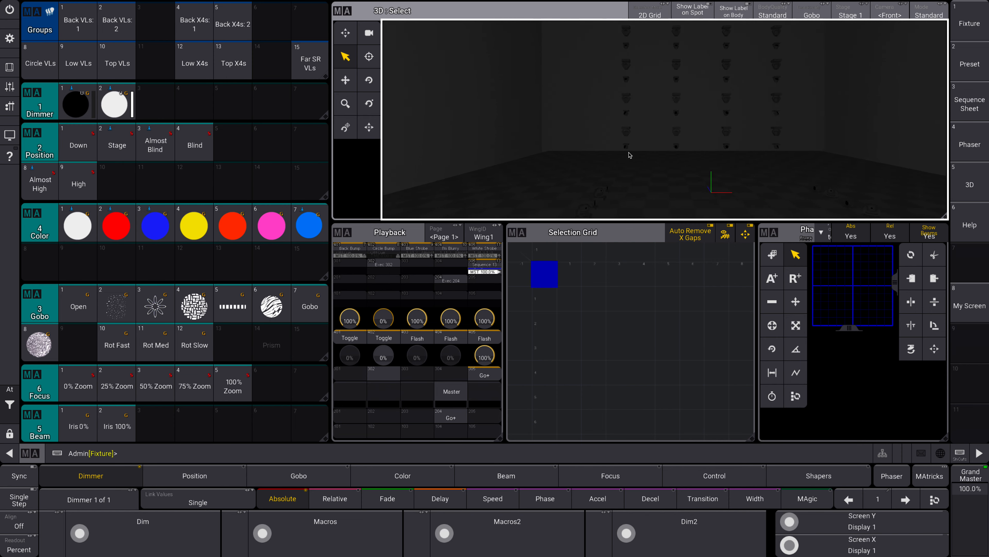
scroll(630, 155, up, 3)
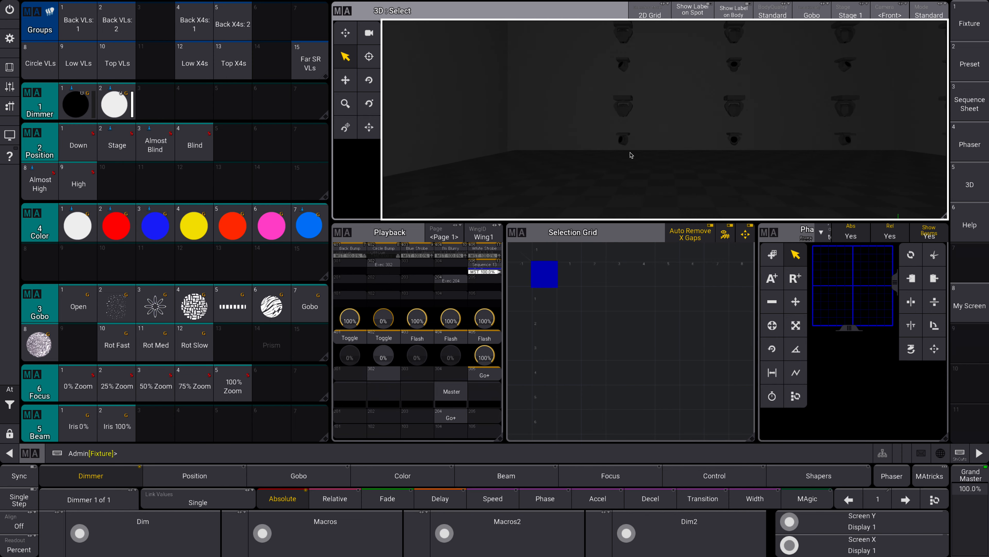
drag(606, 127, 639, 156)
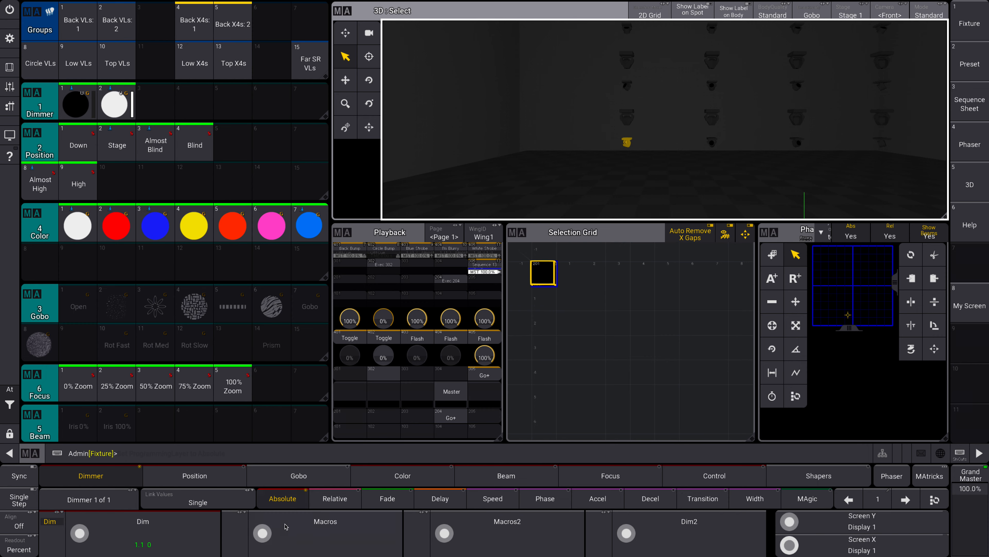
click(225, 455)
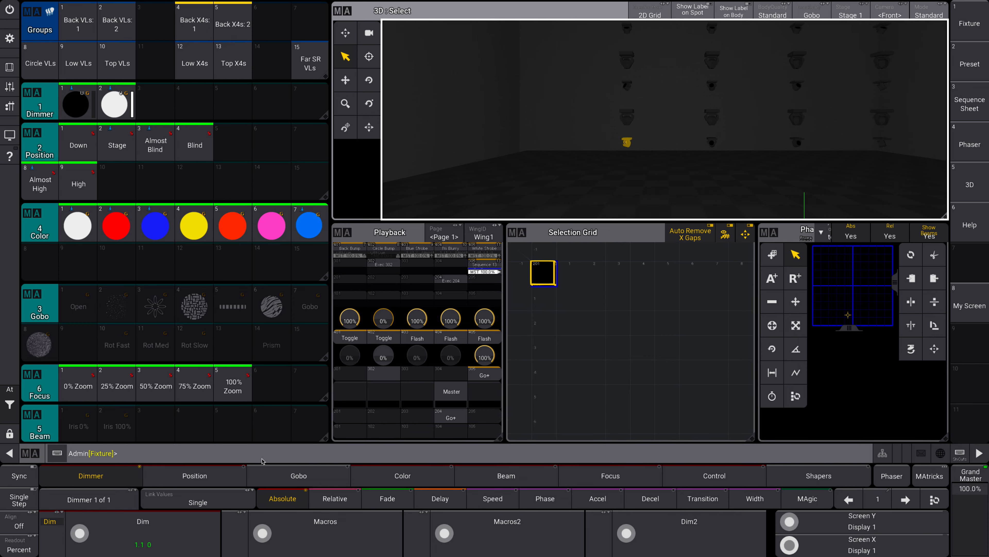
click(114, 103)
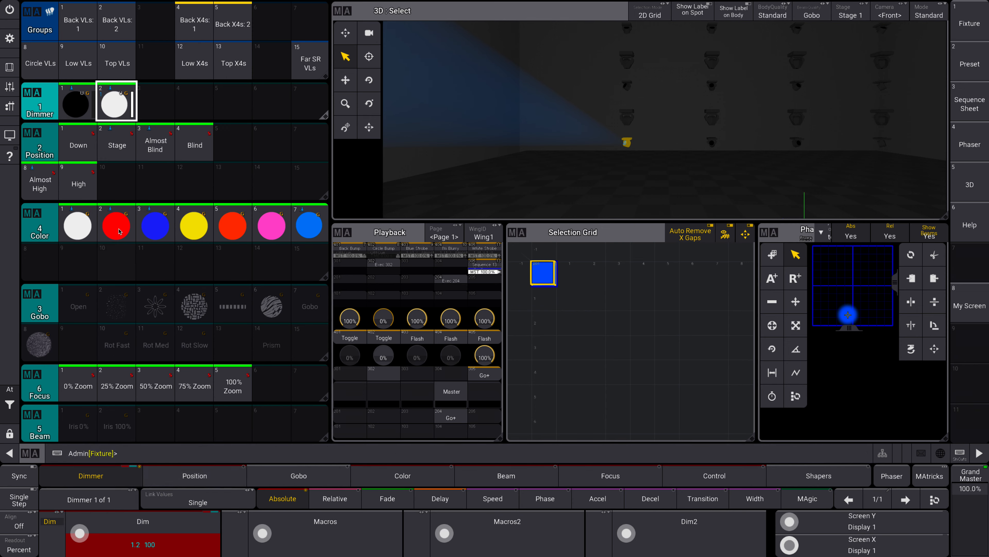
click(157, 227)
click(373, 474)
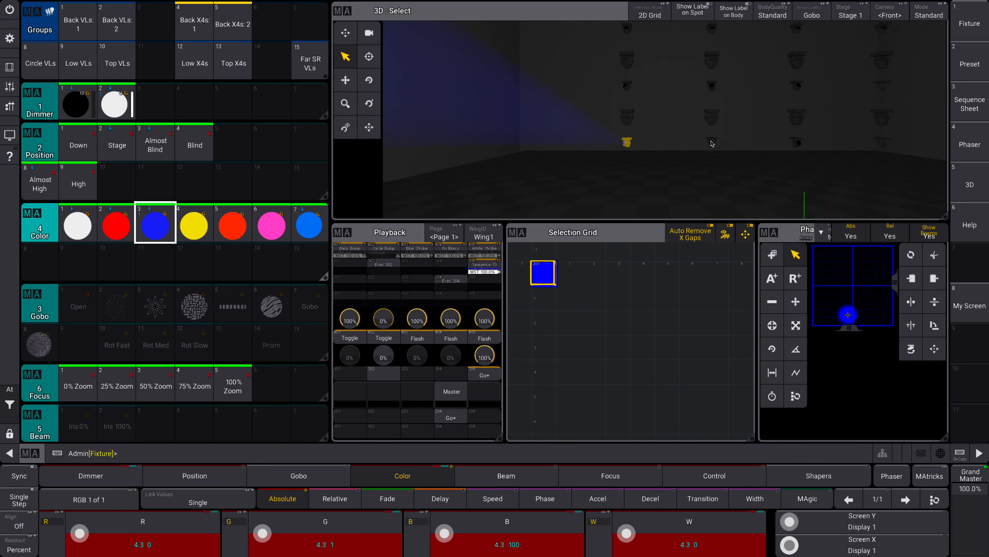
drag(263, 534, 264, 534)
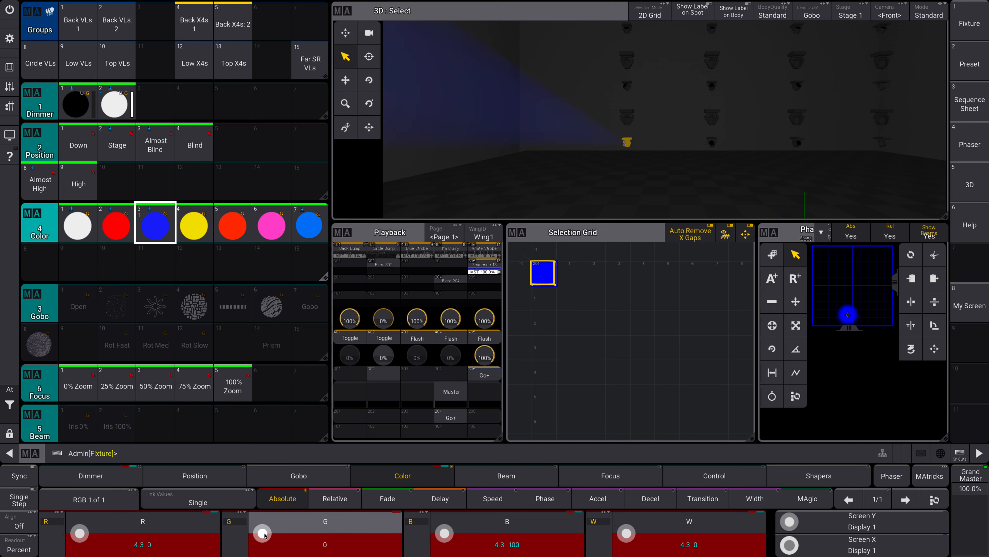
Set the lowest fixture of the second column to full dimmer with red color preset 2
drag(702, 137, 728, 155)
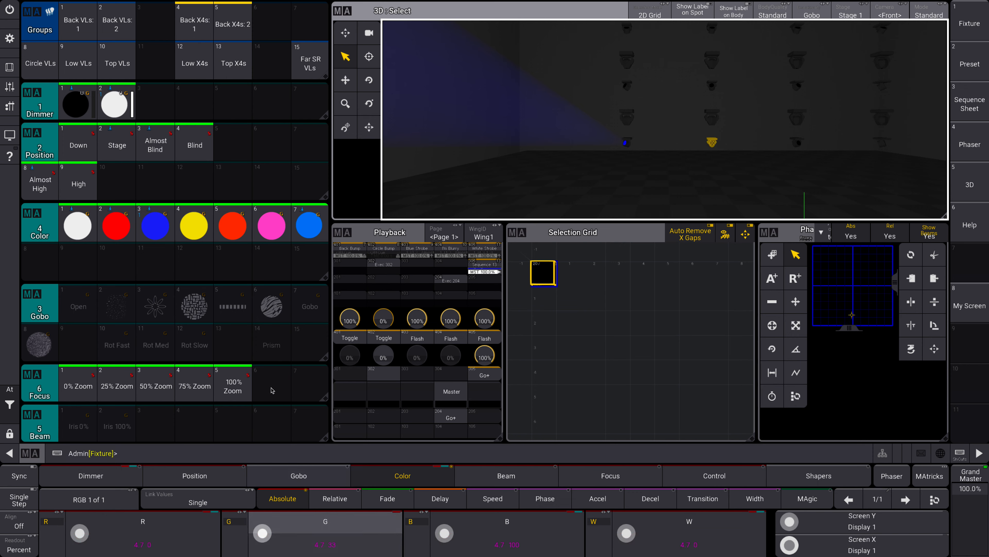
click(118, 227)
click(119, 104)
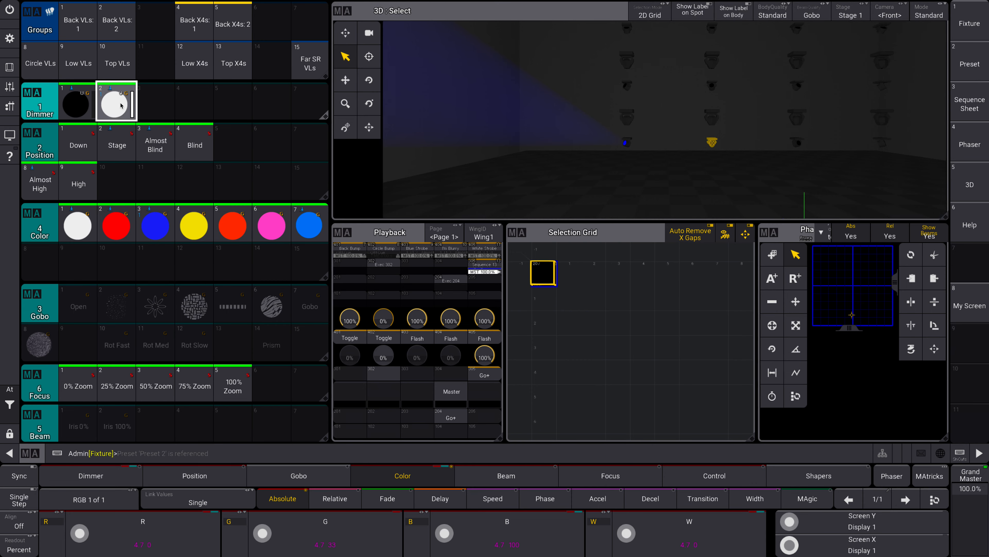
click(117, 227)
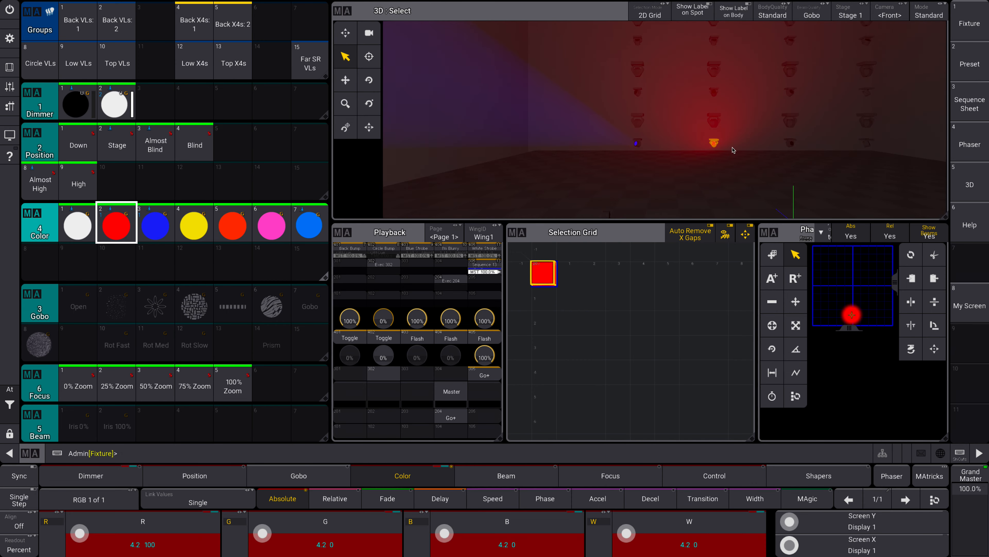
Select the blue and red fixtures together and store them with At MAgic as color preset 13
drag(606, 125, 740, 179)
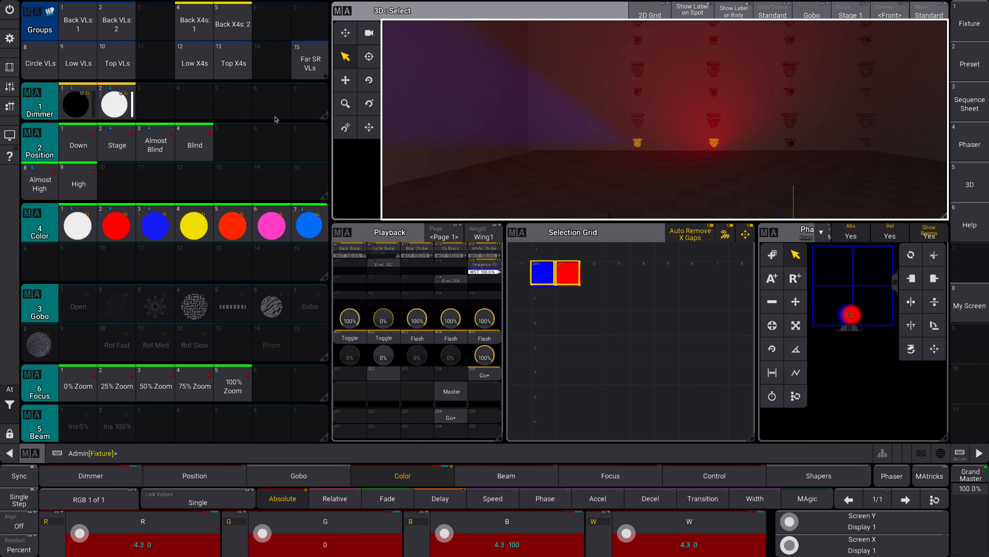
click(9, 67)
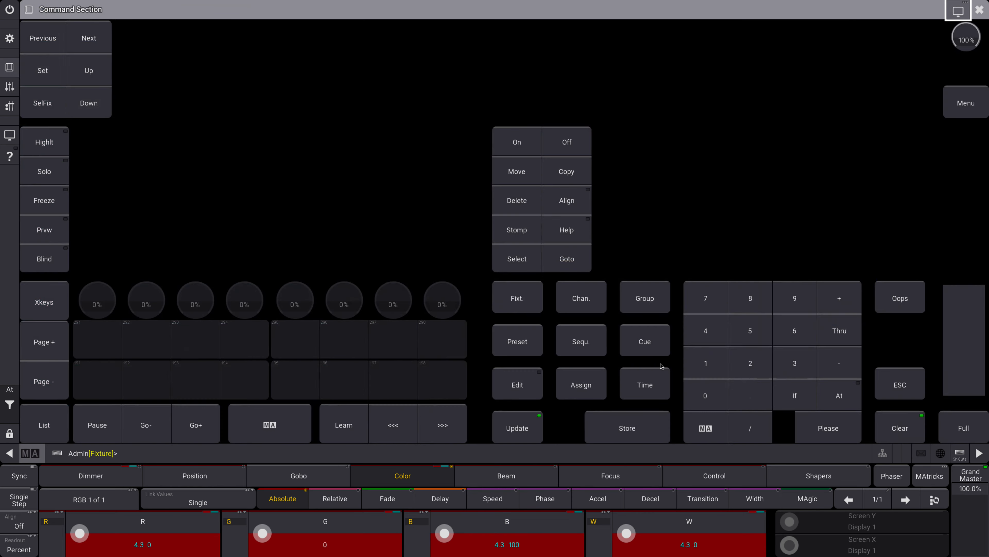
click(627, 427)
click(979, 9)
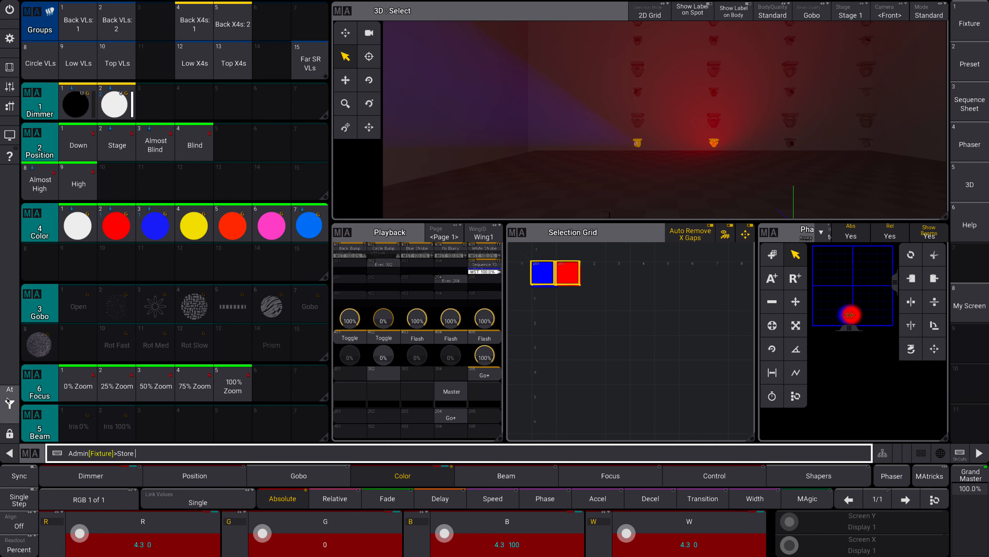
click(8, 402)
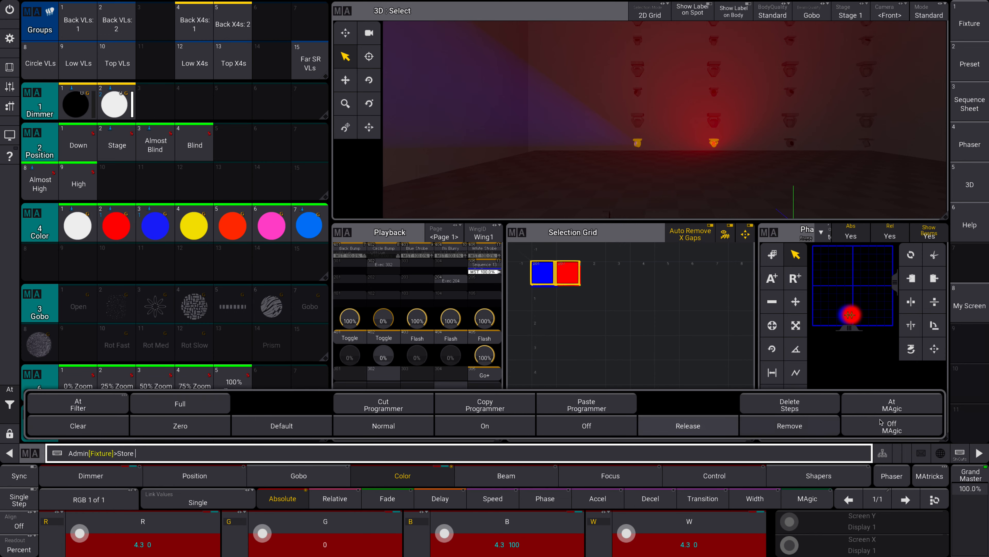
click(913, 411)
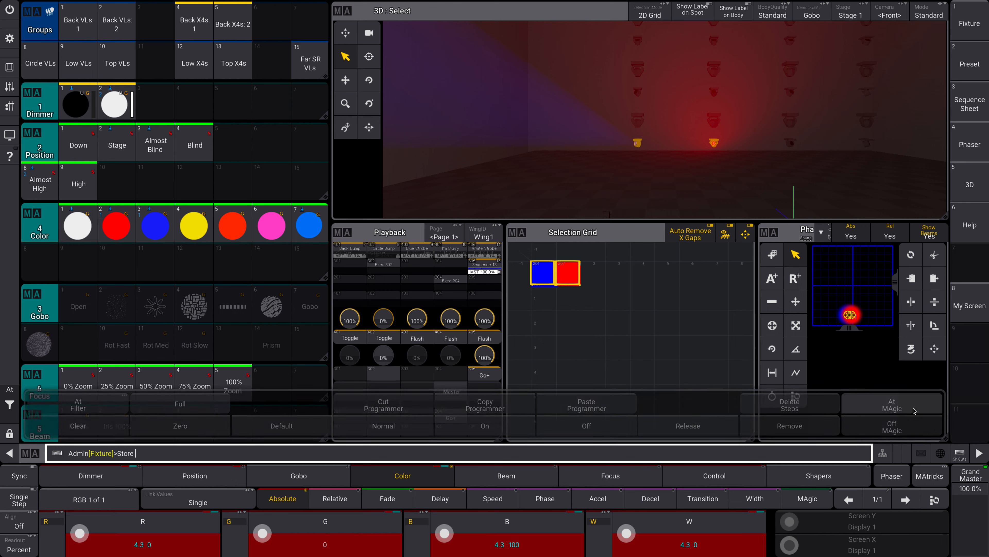
click(232, 261)
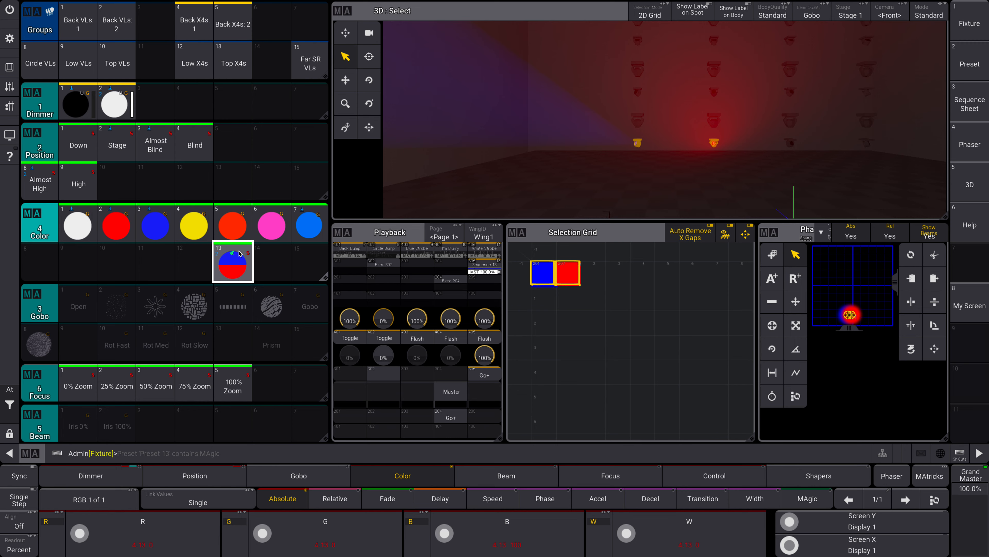
Clear the fixture selection and values from the programmer
click(9, 67)
click(900, 427)
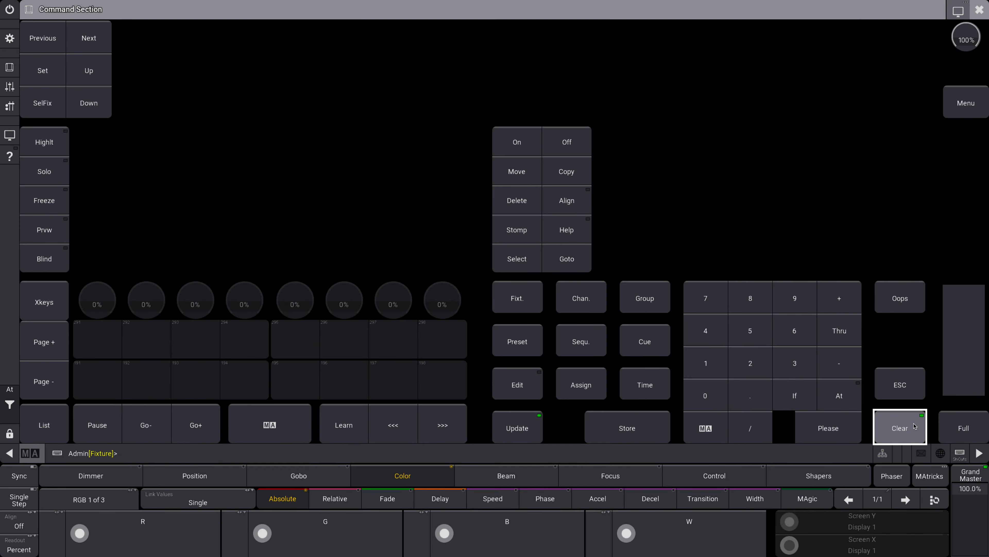
click(979, 9)
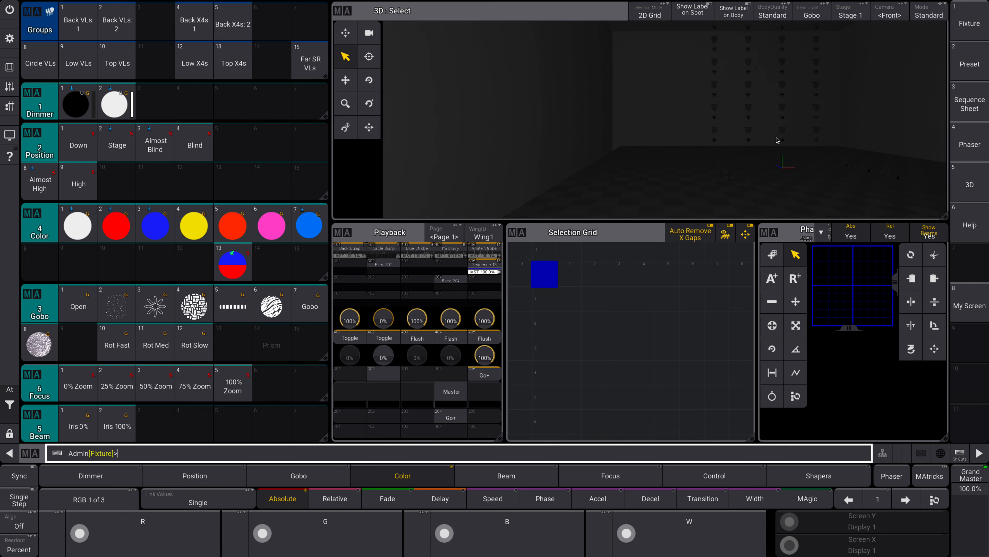
drag(826, 131, 778, 135)
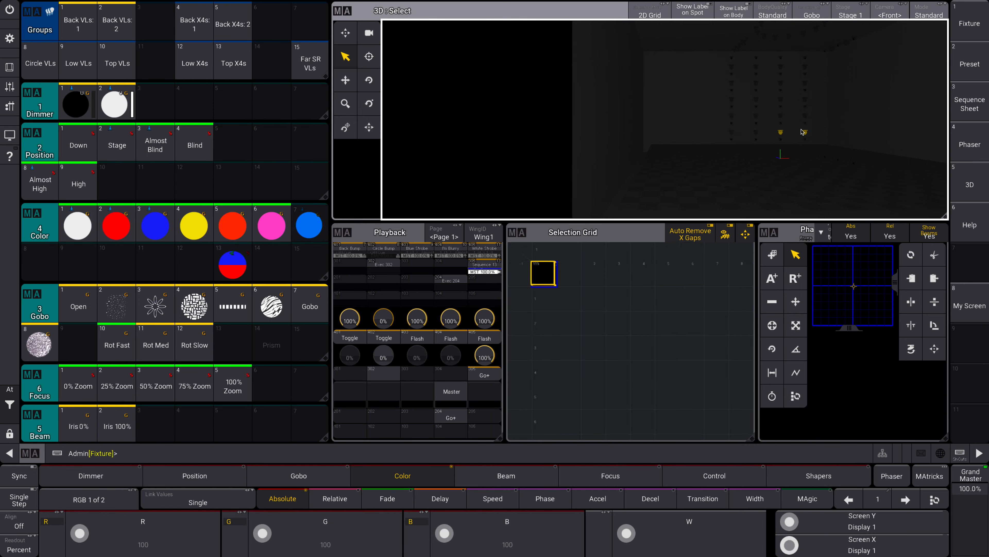
click(9, 67)
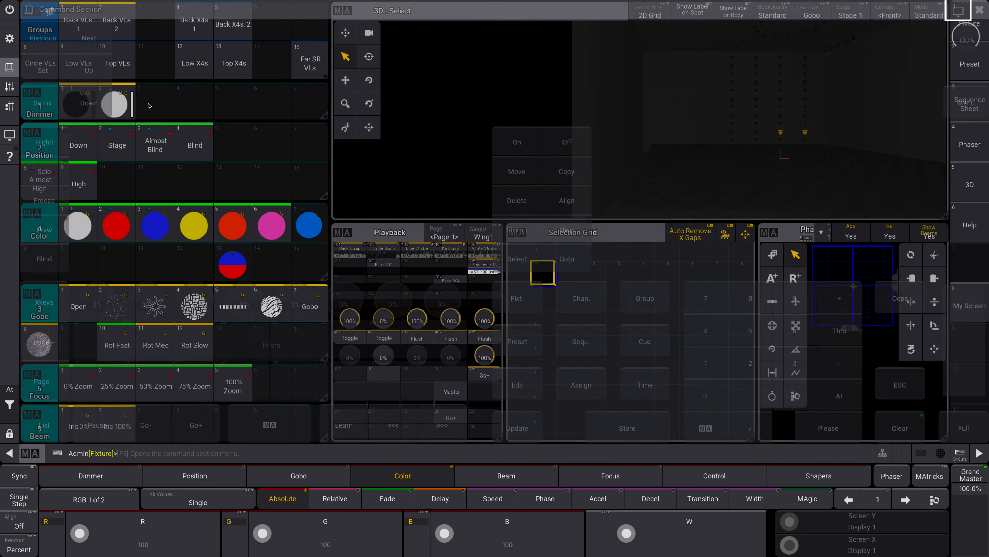
click(885, 418)
click(979, 9)
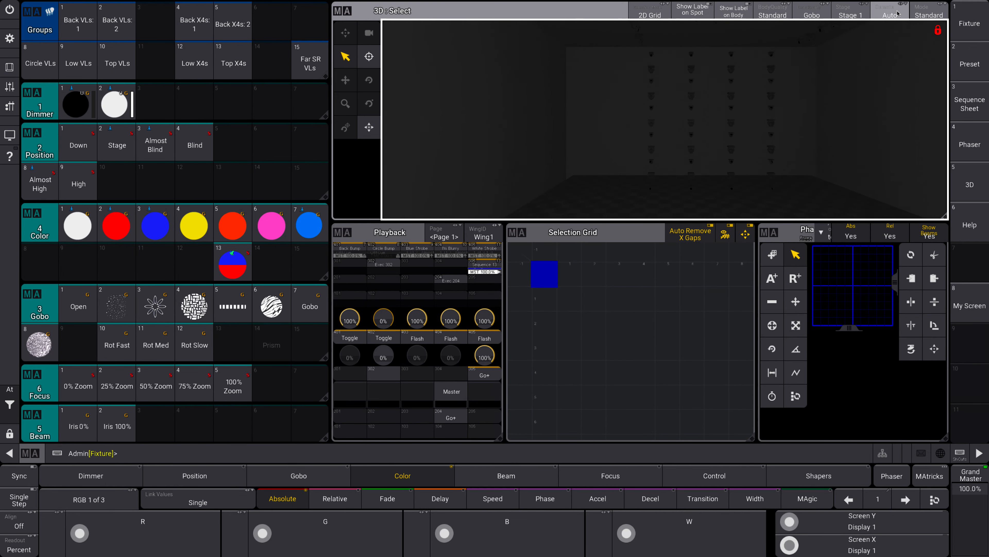
Set the 3D camera to Front and give the bottom row of four fixtures full dimmer and the Almost High position
click(888, 11)
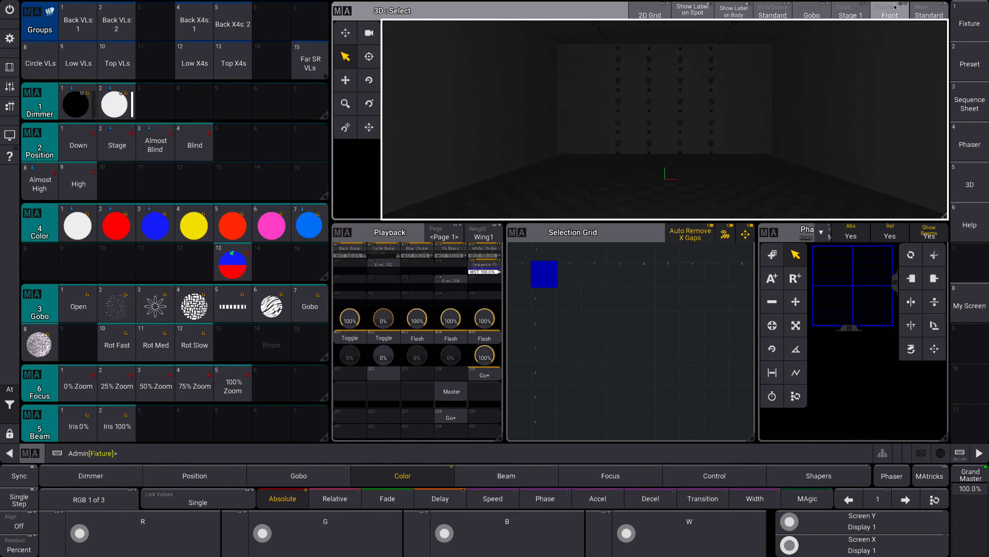
drag(610, 153, 732, 163)
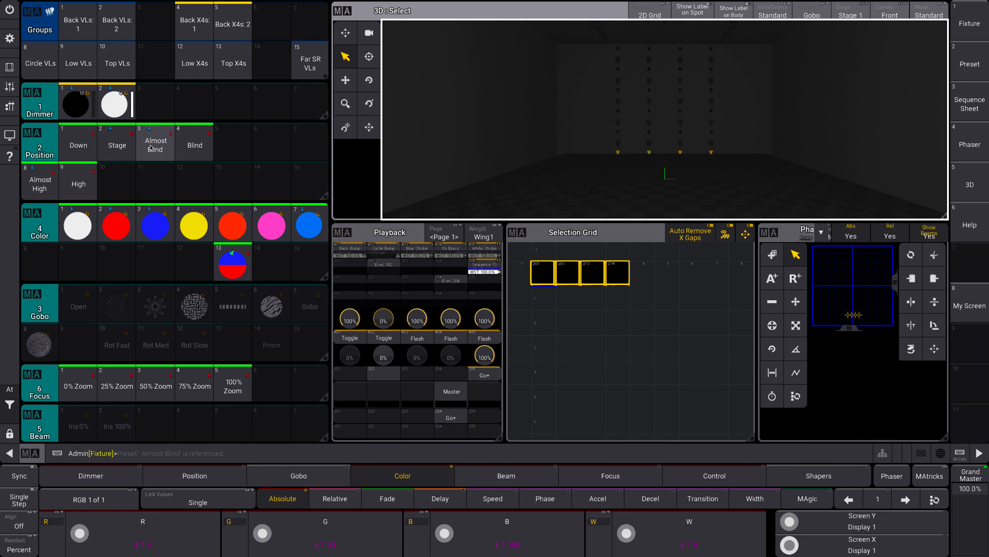
click(114, 104)
click(121, 145)
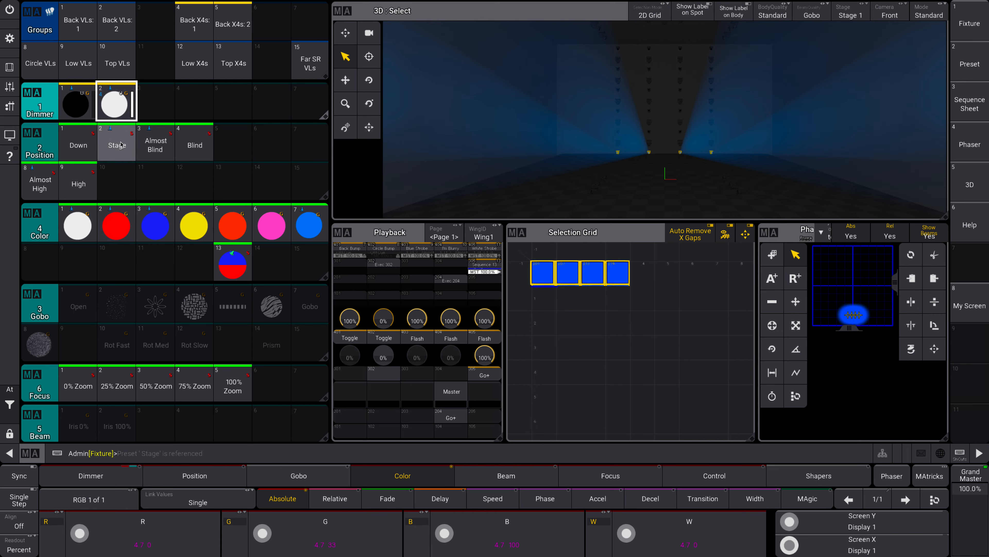
click(75, 150)
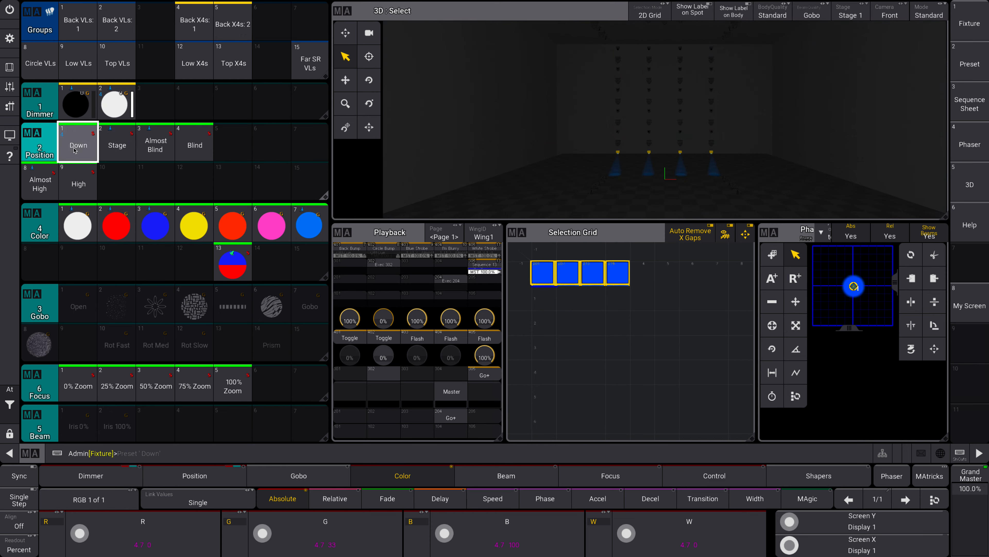
click(65, 182)
click(39, 184)
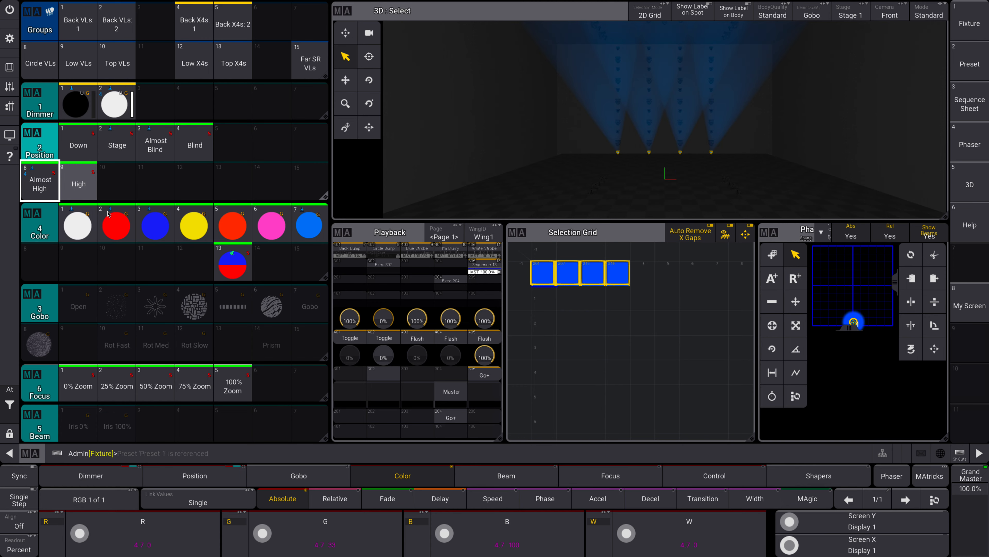
Apply the blue-red MAgic color preset 13 to the four selected fixtures, and clear the programmer
click(233, 265)
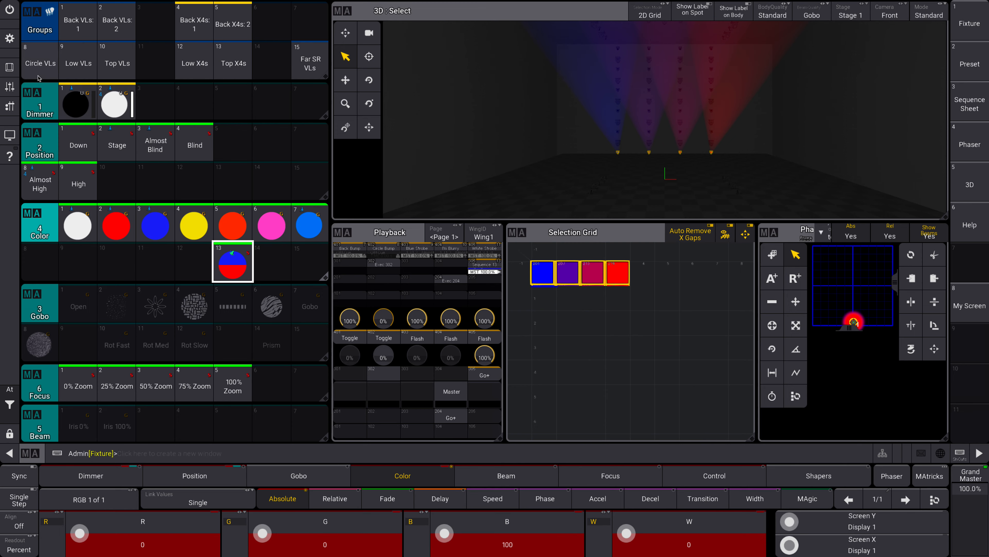
click(9, 68)
click(917, 428)
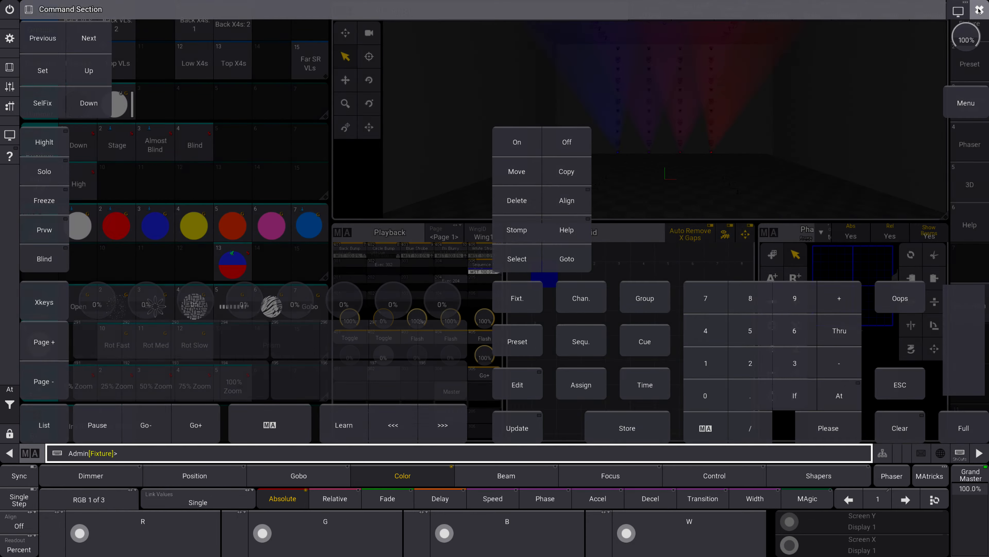
click(979, 9)
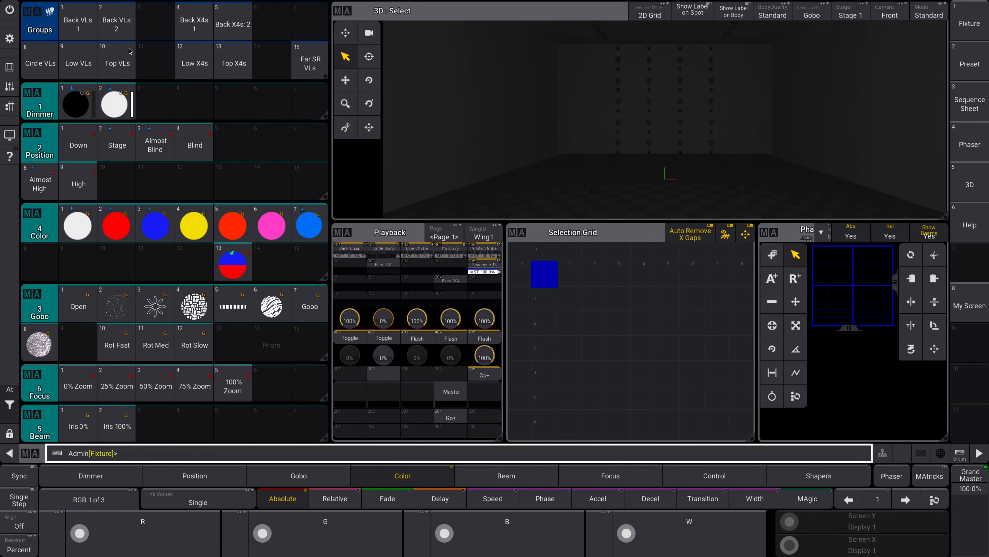
Try to apply MAgic color preset 13 to the Back VLs 1 group, and clear the programmer
click(83, 25)
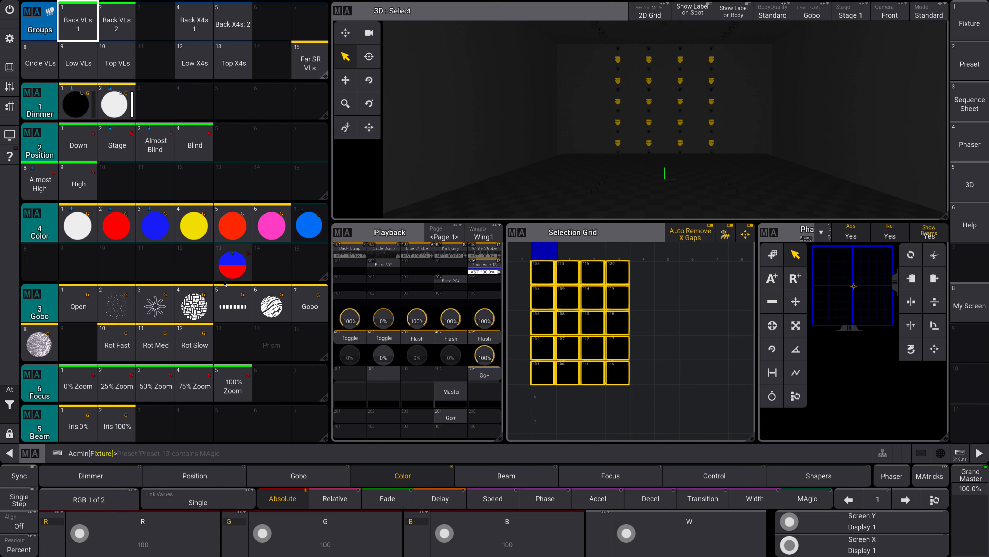
click(232, 269)
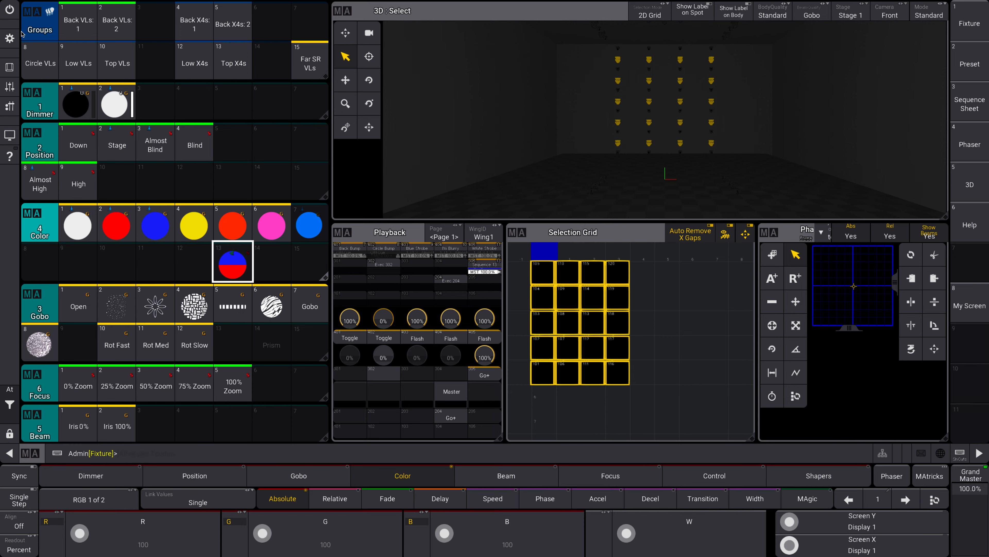
click(9, 67)
click(907, 419)
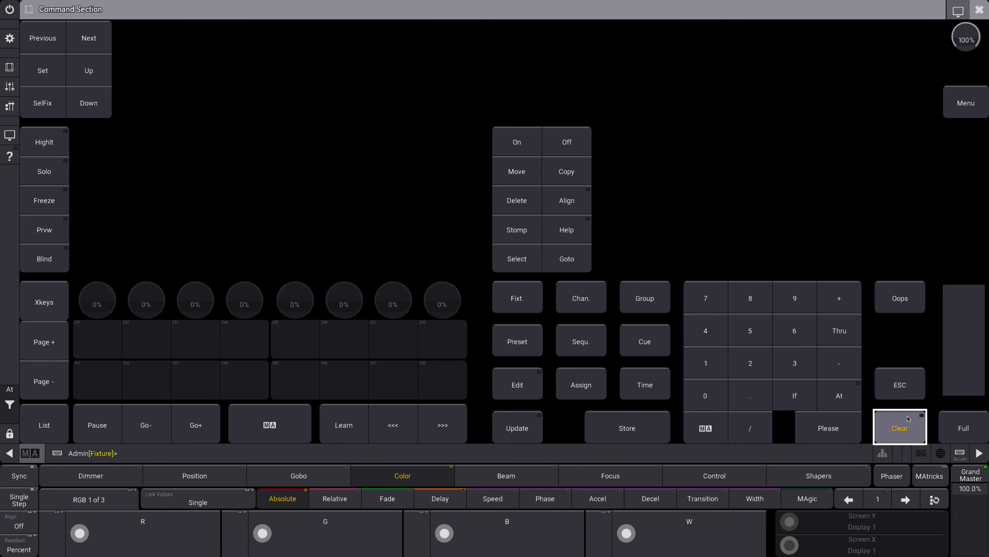
click(980, 10)
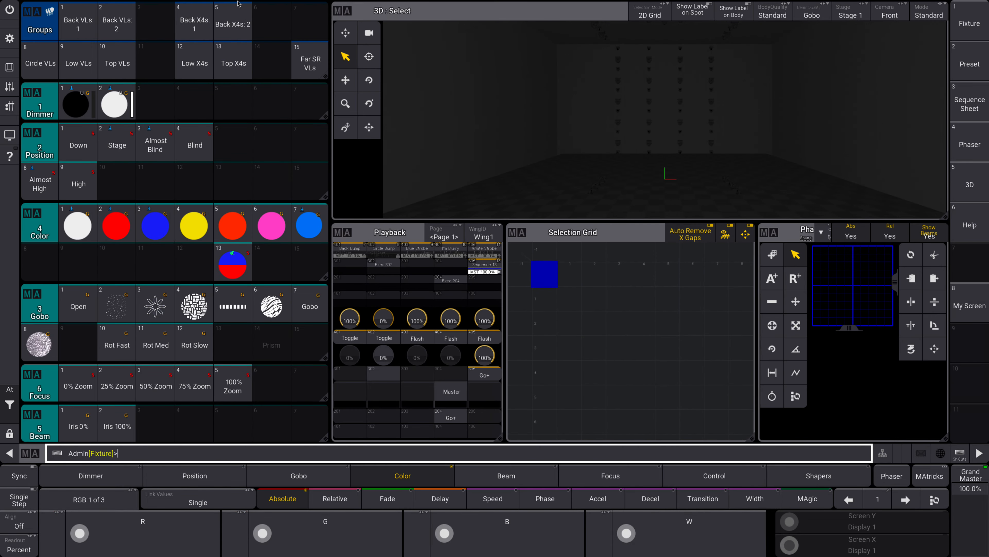
Select the Back X4s: 2 group and give it full dimmer and the Stage position
click(233, 23)
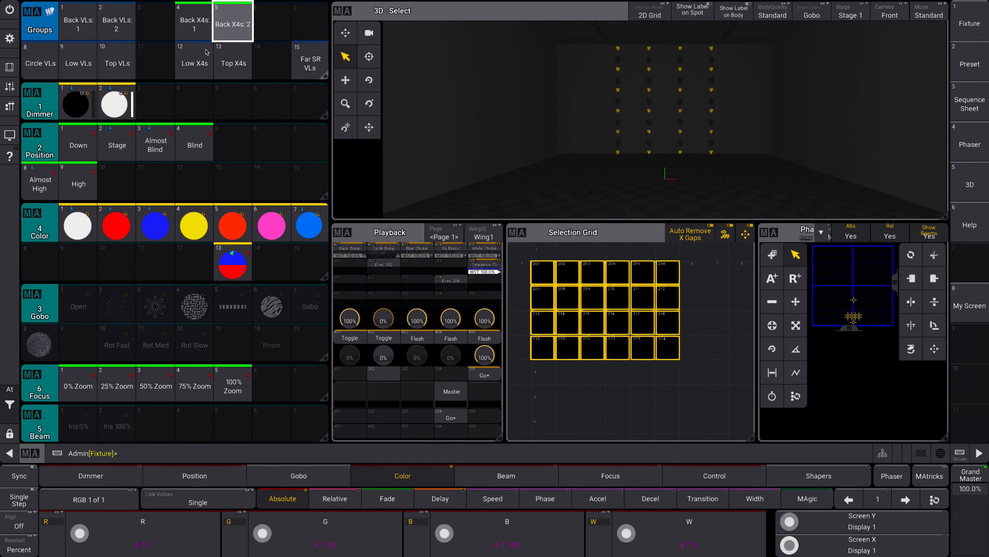
click(114, 103)
click(118, 147)
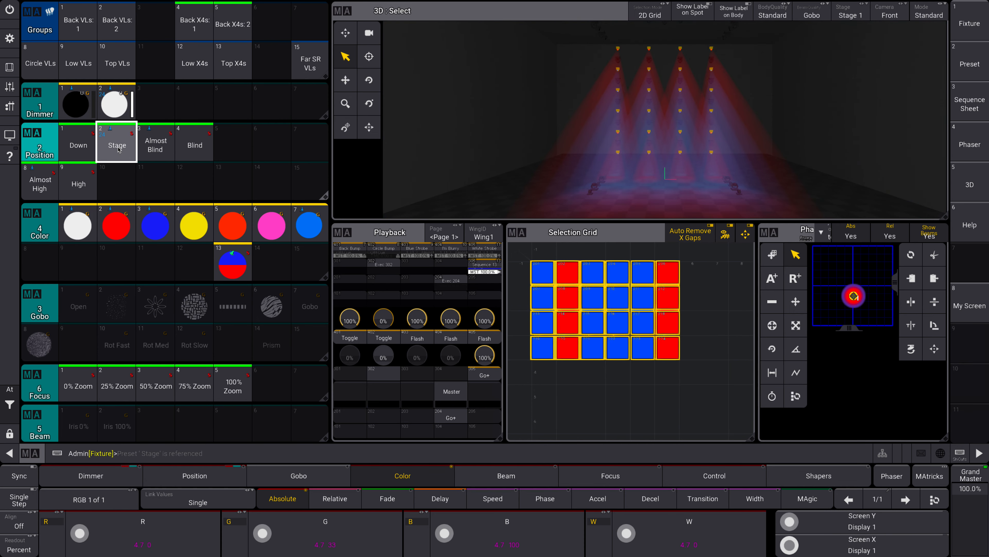
Try the Almost Blind, Blind, Almost High and High positions on the selected Back X4s: 2 group
click(156, 146)
click(200, 150)
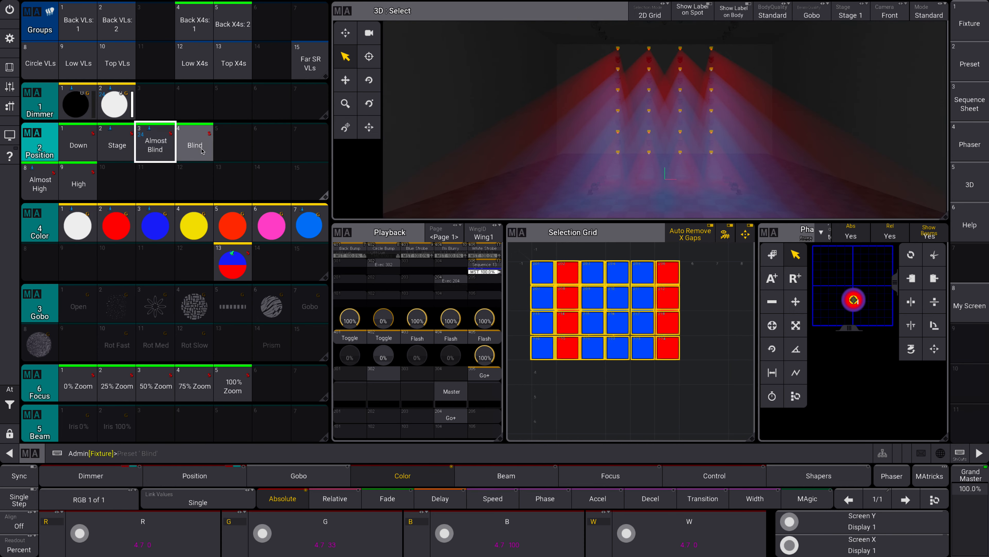
click(41, 183)
click(90, 171)
click(194, 146)
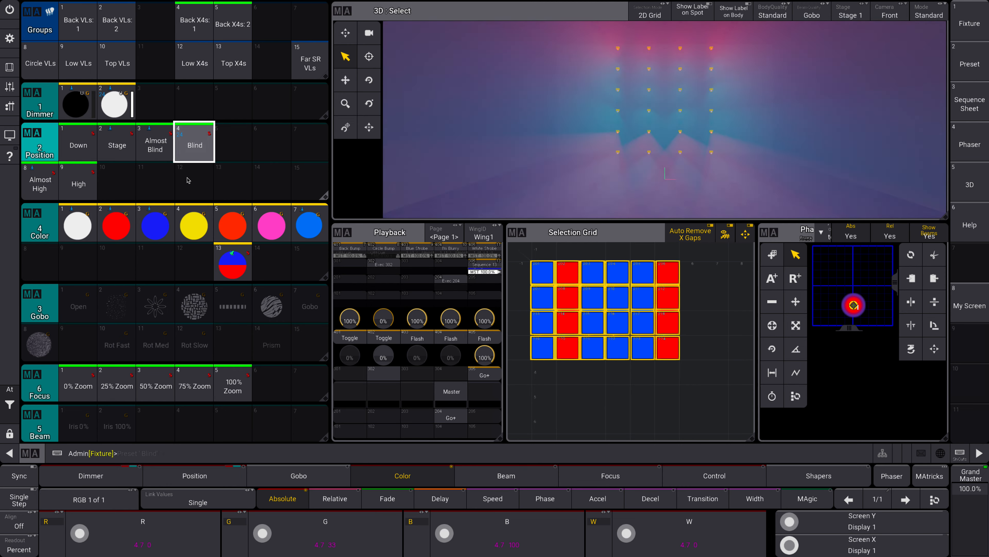
Give the selected fixtures MAgic color preset 13 and the Almost Blind position, and reapply the preset with the Back X4s: 1 group selected
click(236, 266)
click(167, 152)
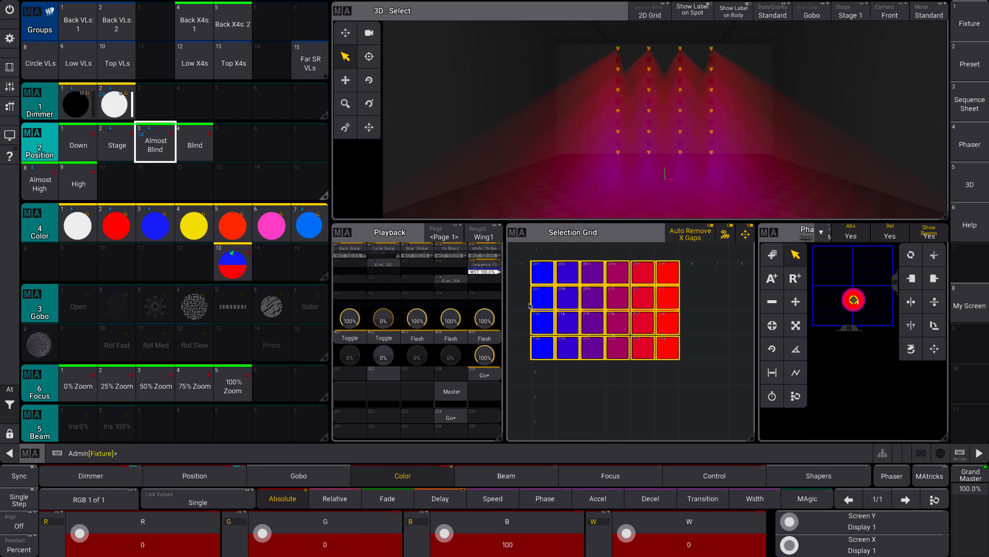
click(194, 24)
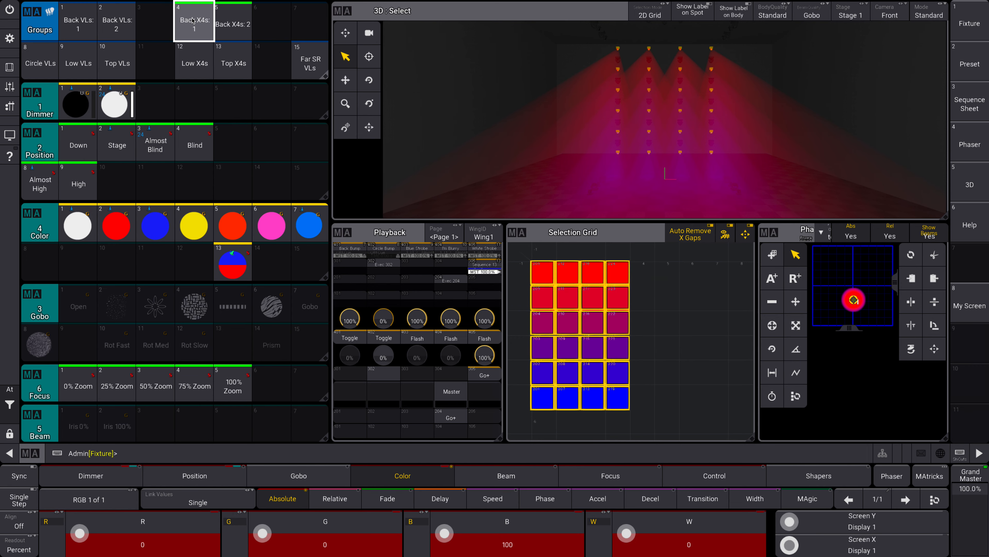
click(232, 268)
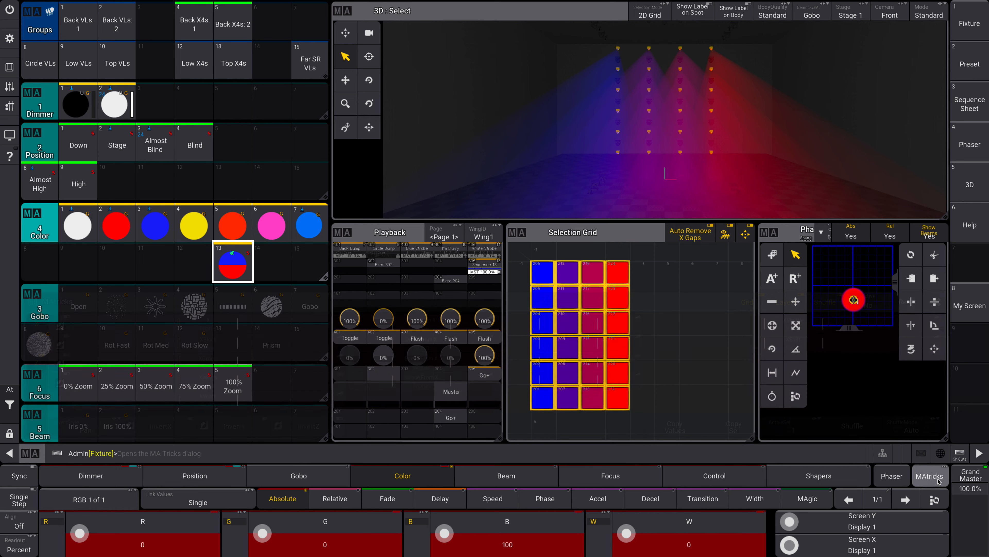
Set XWings to 2 in MAtricks and reapply MAgic color preset 13 to the Back X4s: 1 group
click(929, 475)
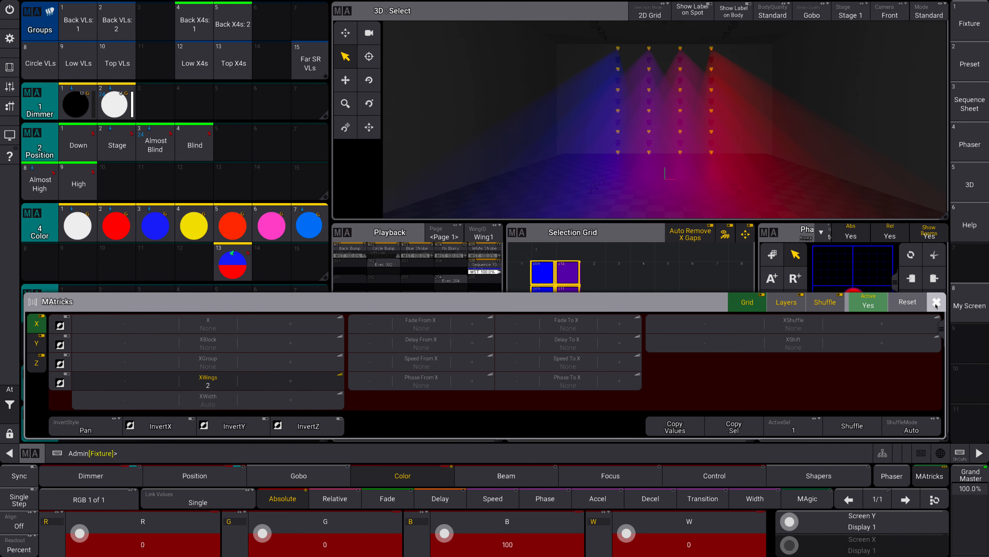
click(937, 301)
click(238, 265)
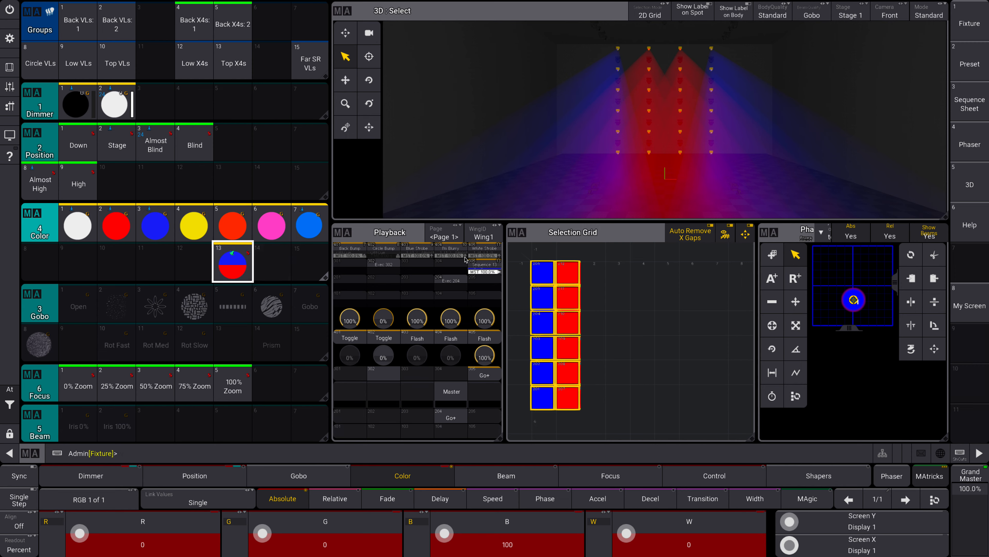
Clear the programmer from the command section and return to the main view
click(10, 68)
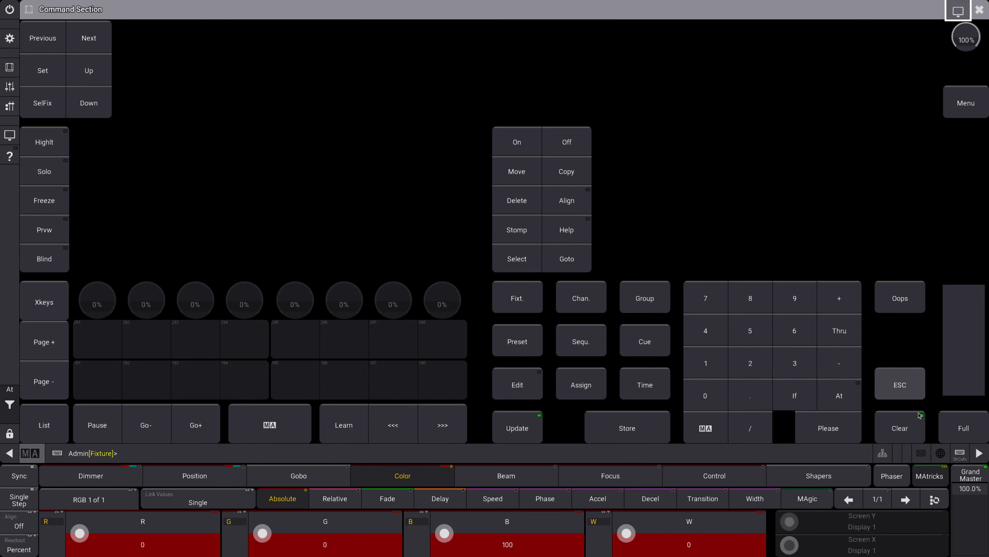
click(899, 428)
click(979, 10)
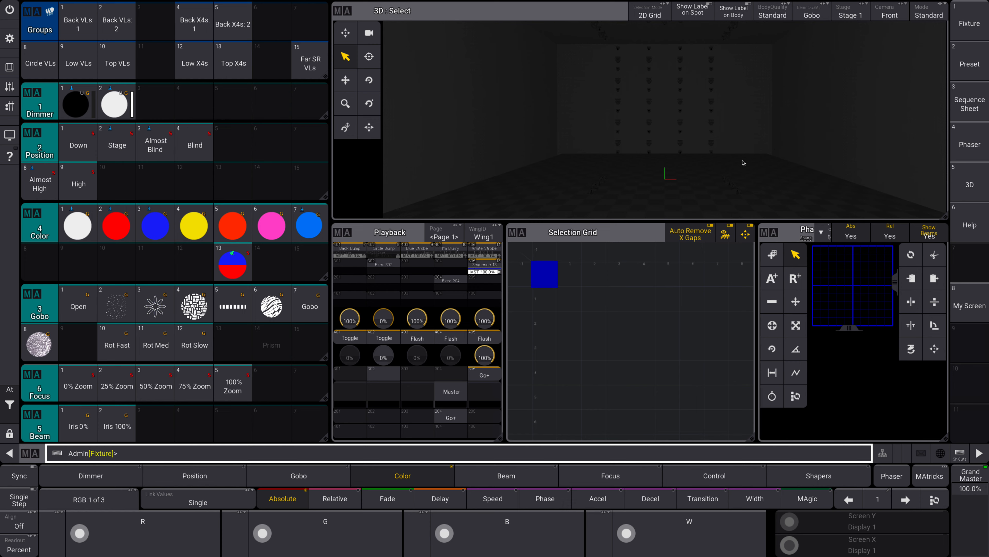
Look at the At MAgic and Off MAgic commands among the At options, and close the options
drag(241, 253, 232, 336)
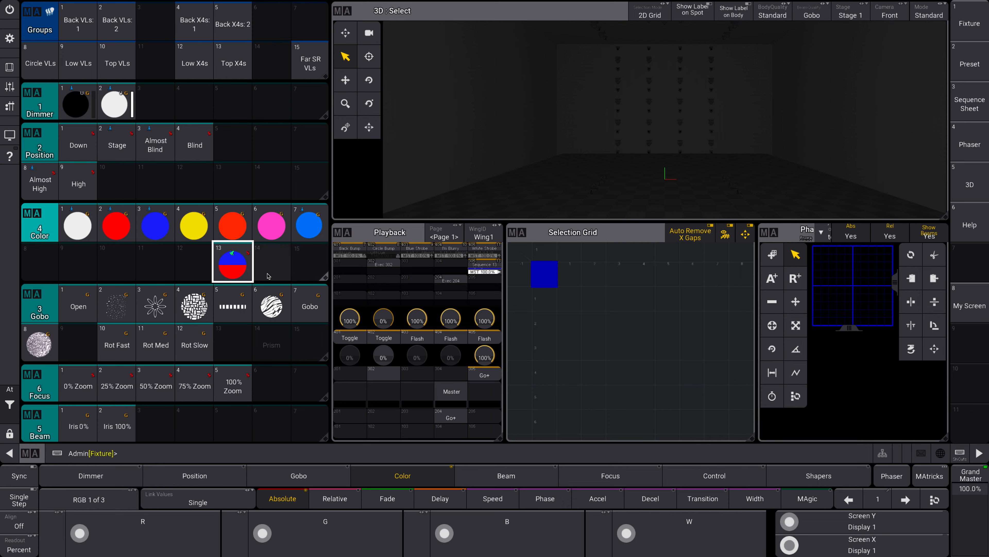
click(9, 390)
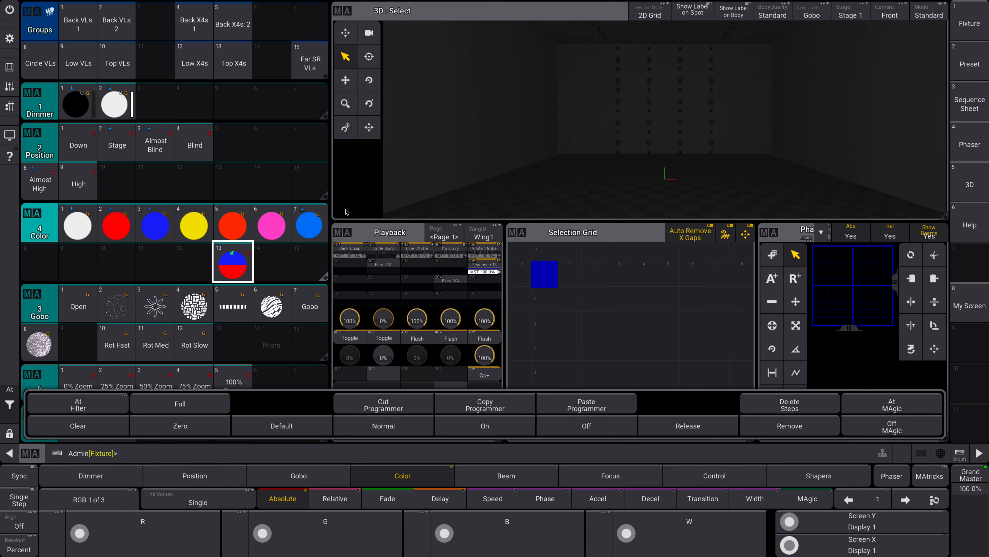
key(Escape)
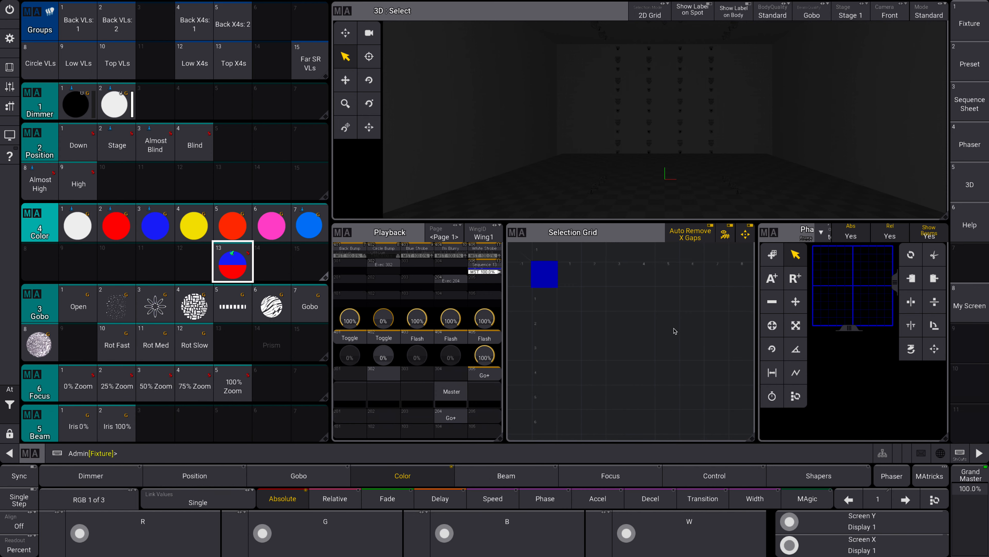